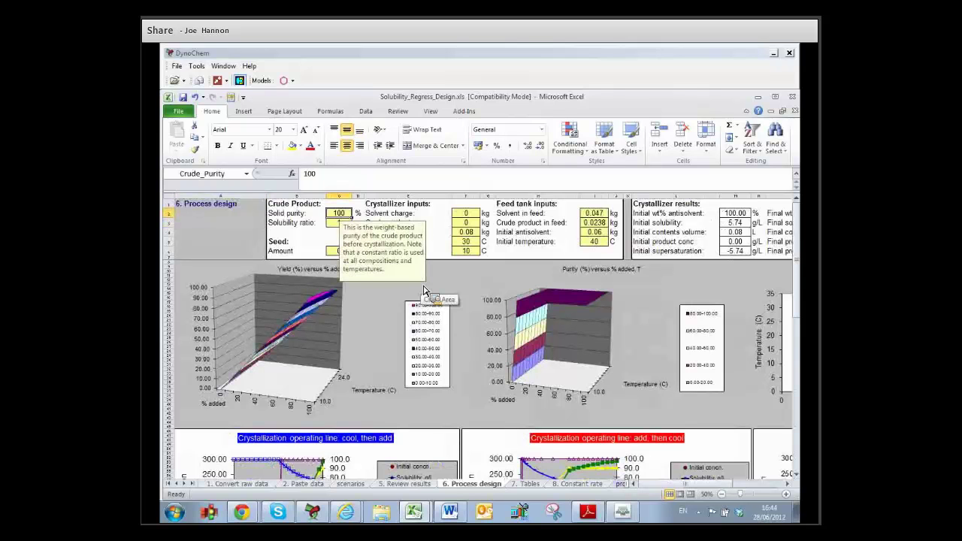
# Set the crude product's solid purity to 95%.
pyautogui.press('Down')
pyautogui.press('Down')
pyautogui.press('Home')
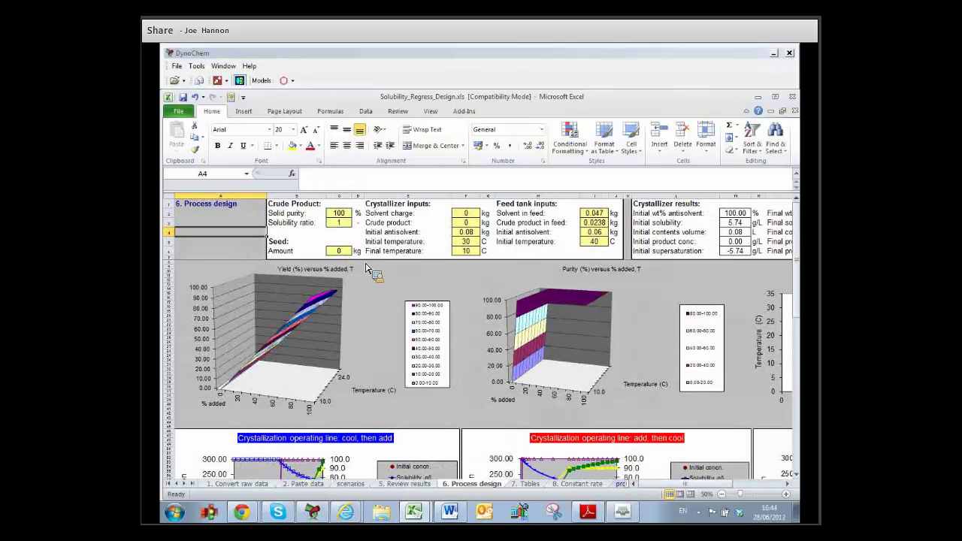
pyautogui.press('Right')
pyautogui.press('Tab')
pyautogui.press('Up')
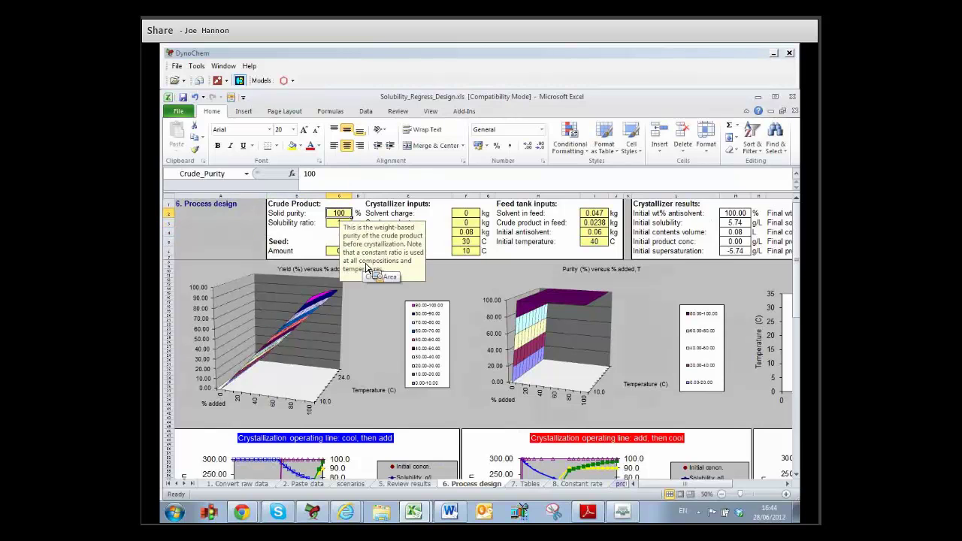
pyautogui.write('95')
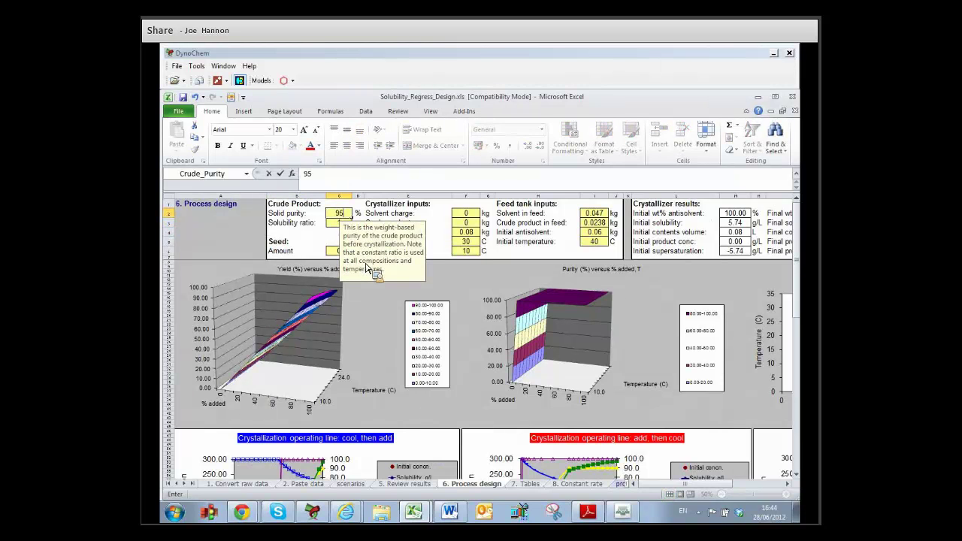
pyautogui.press('Return')
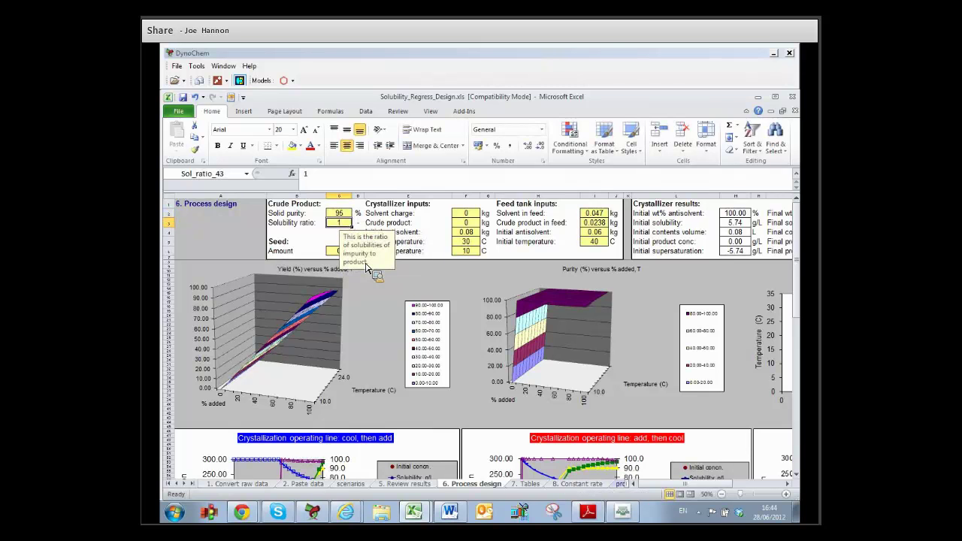
pyautogui.press('Left')
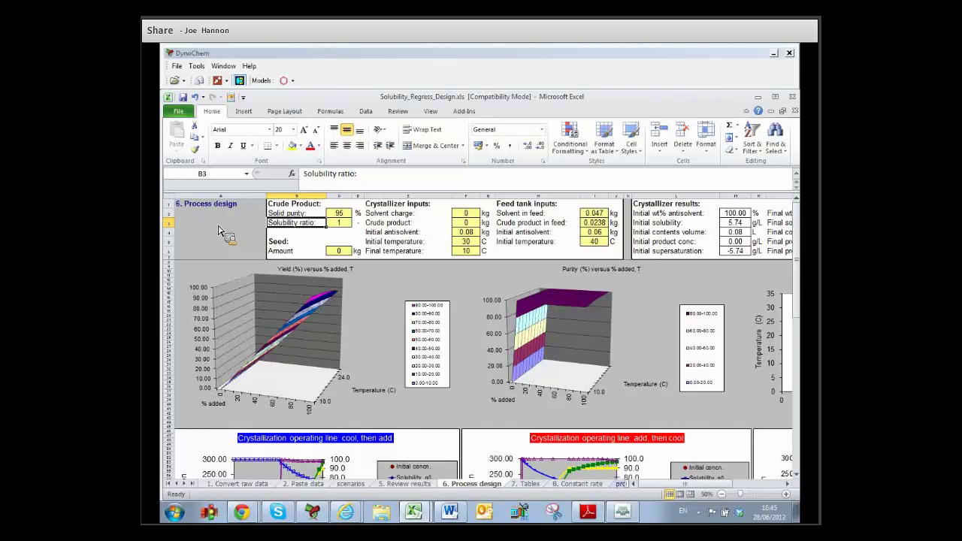
# Fix the minimum of the vertical axis at 98 in the Purity (%) versus % added, T chart.
pyautogui.click(576, 322)
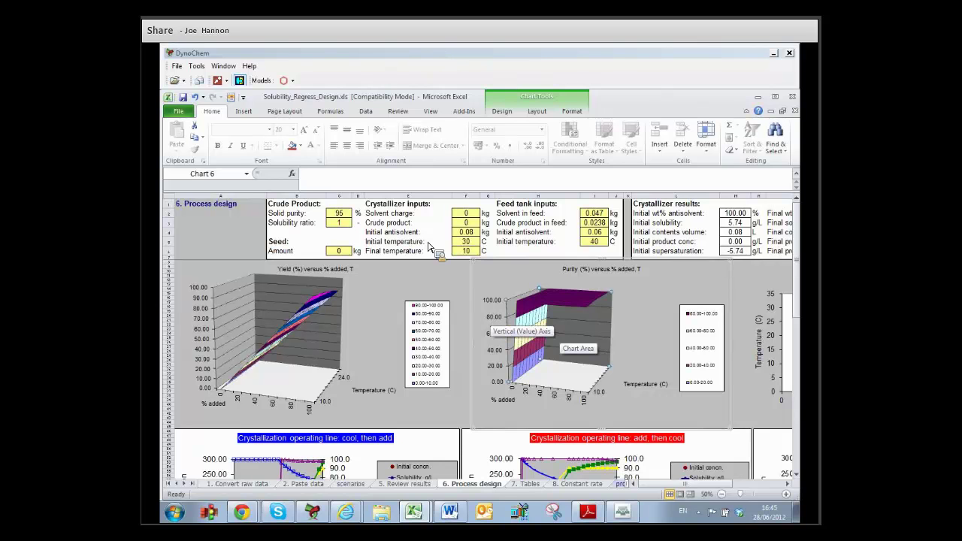
pyautogui.click(500, 187)
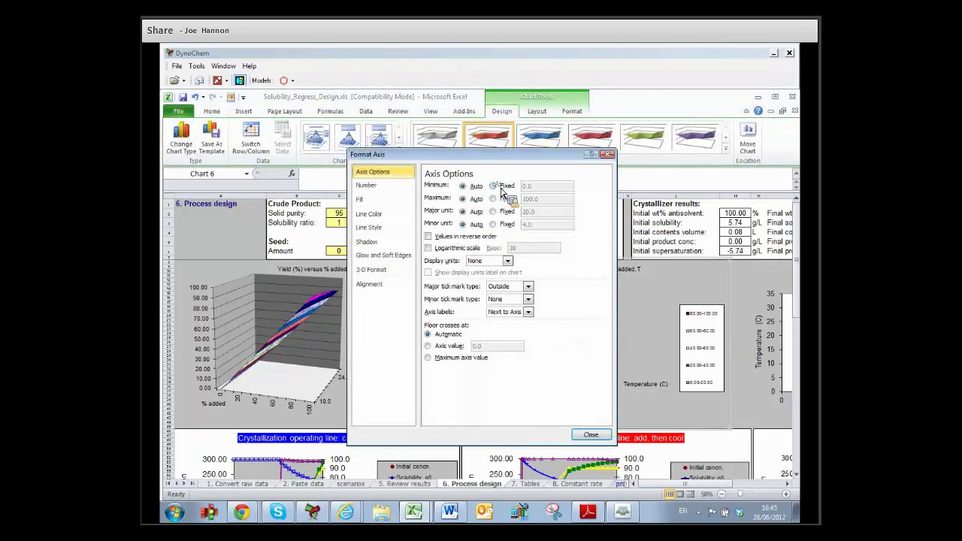
pyautogui.click(502, 188)
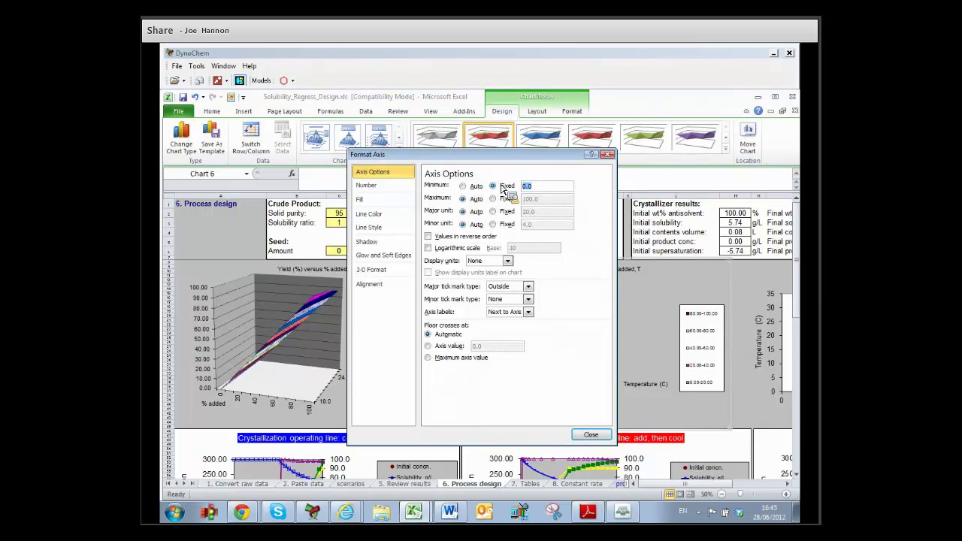
pyautogui.write('98')
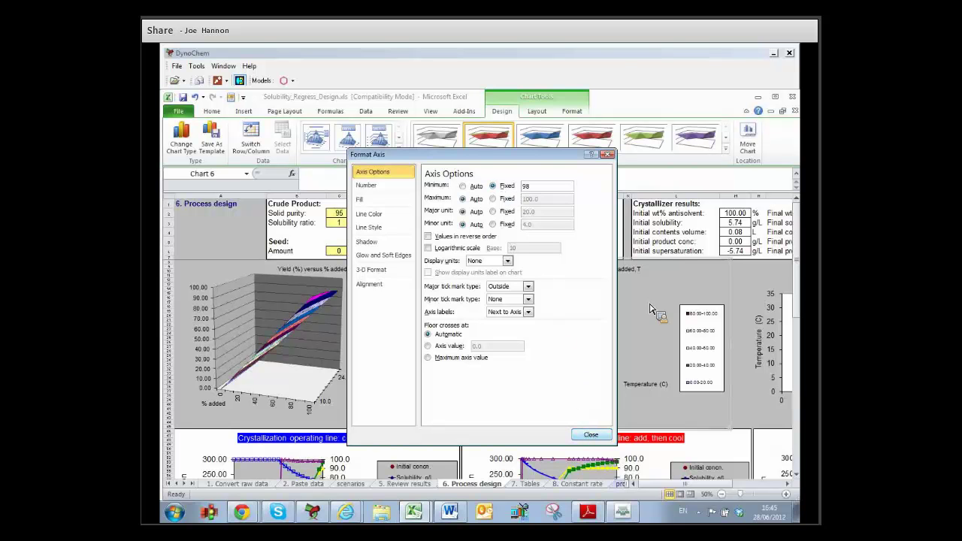
pyautogui.click(591, 437)
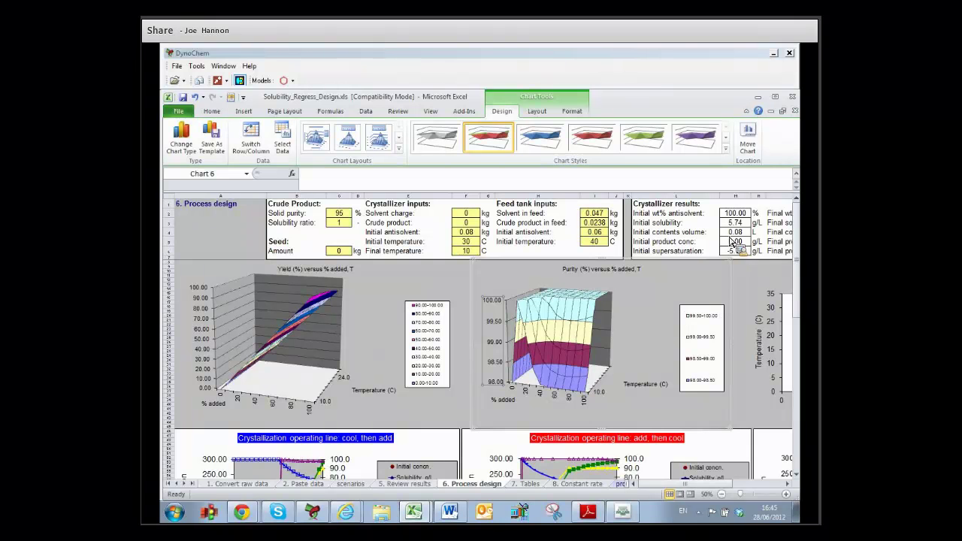
# Review the crude purity and feed tank inputs, and examine the final product yield and purity in the crystallizer results.
pyautogui.click(338, 213)
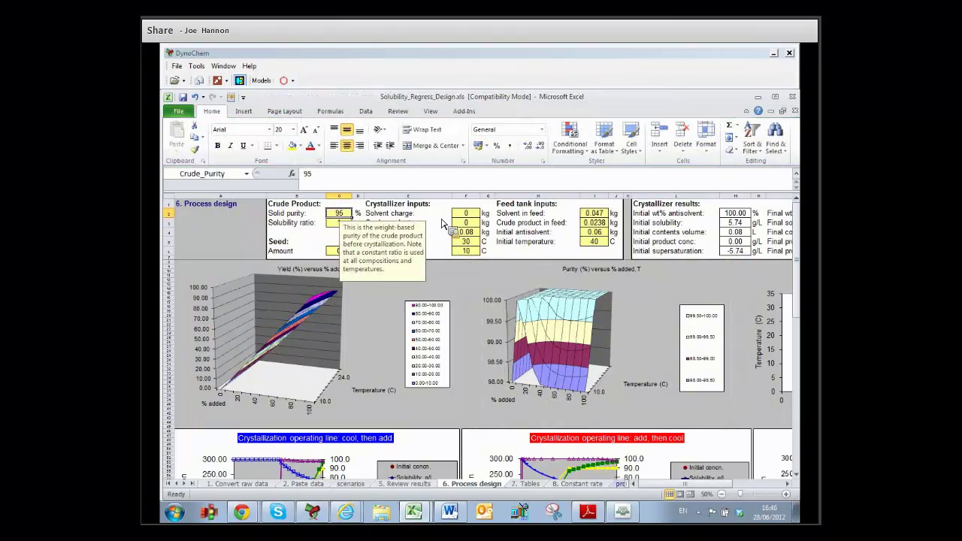
pyautogui.click(560, 227)
pyautogui.press('Right')
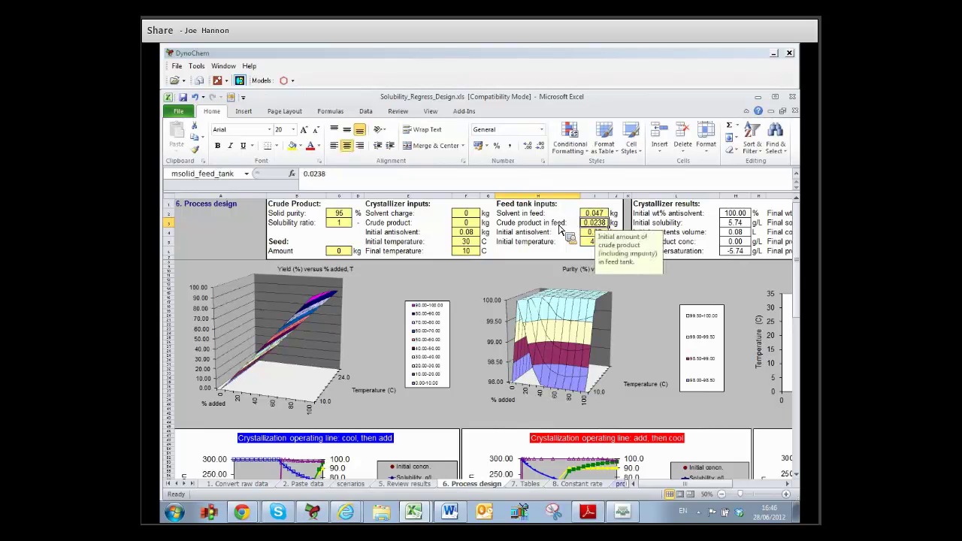
pyautogui.press('Right')
pyautogui.press('Right')
pyautogui.press('Right')
pyautogui.press('Right')
pyautogui.press('Right')
pyautogui.press('Right')
pyautogui.press('Right')
pyautogui.press('Right')
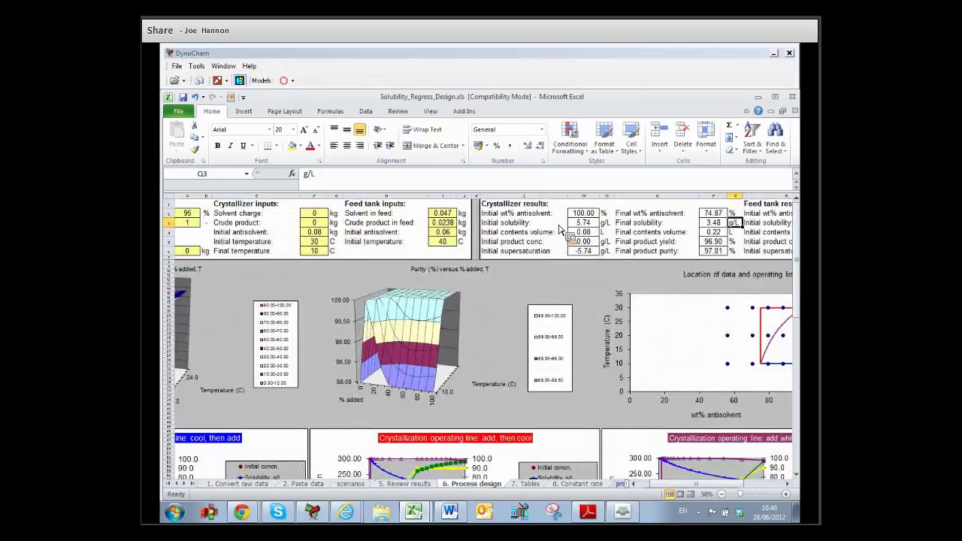
pyautogui.press('Down')
pyautogui.press('Down')
pyautogui.press('Left')
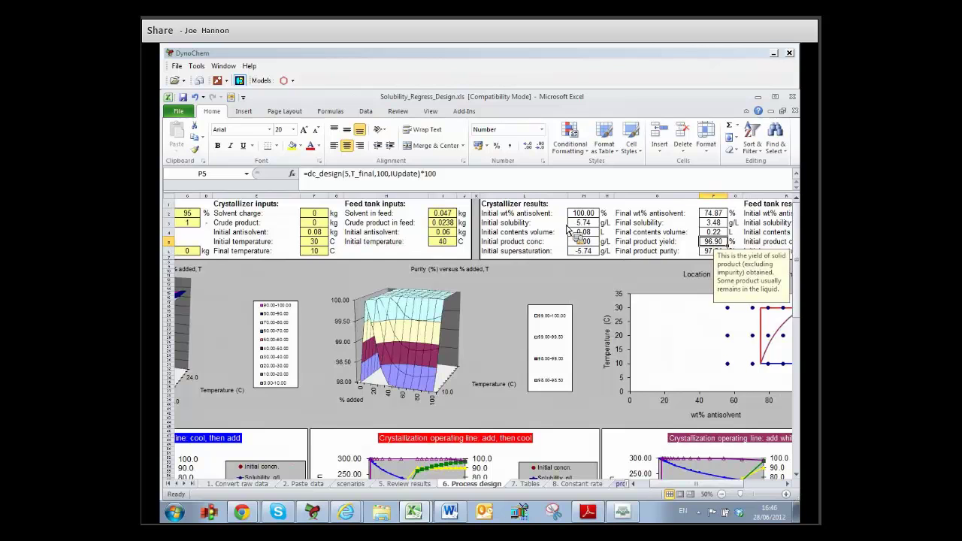
pyautogui.press('Down')
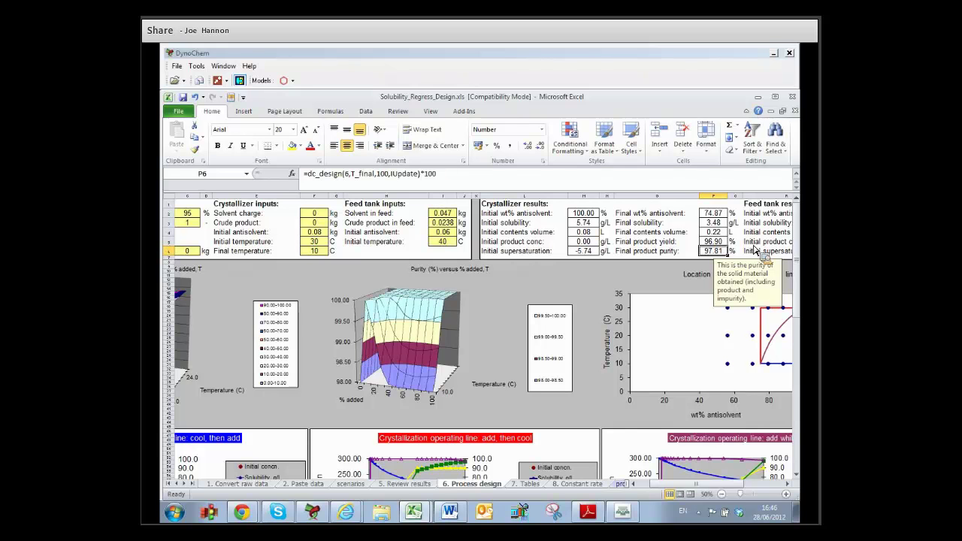
# Set the crystallizer's final temperature to 12 °C and check the final product purity.
pyautogui.press('Up')
pyautogui.press('Left')
pyautogui.press('Left')
pyautogui.press('Left')
pyautogui.press('Left')
pyautogui.press('Left')
pyautogui.press('Left')
pyautogui.press('Left')
pyautogui.press('Left')
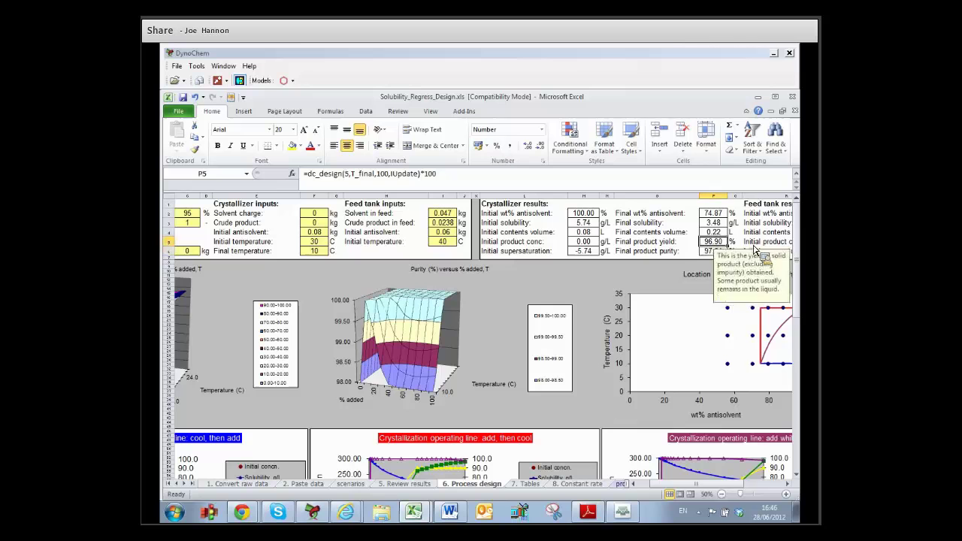
pyautogui.press('Left')
pyautogui.press('Left')
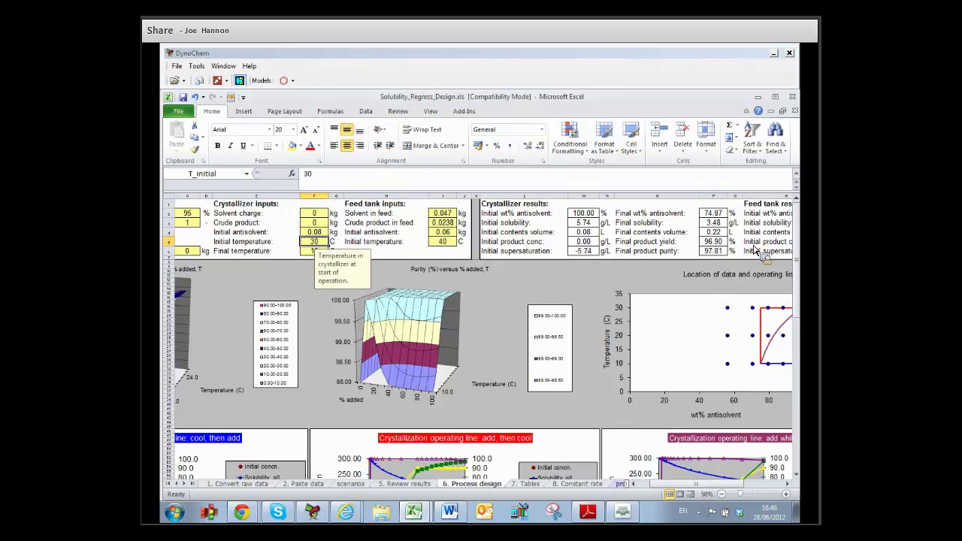
pyautogui.press('Down')
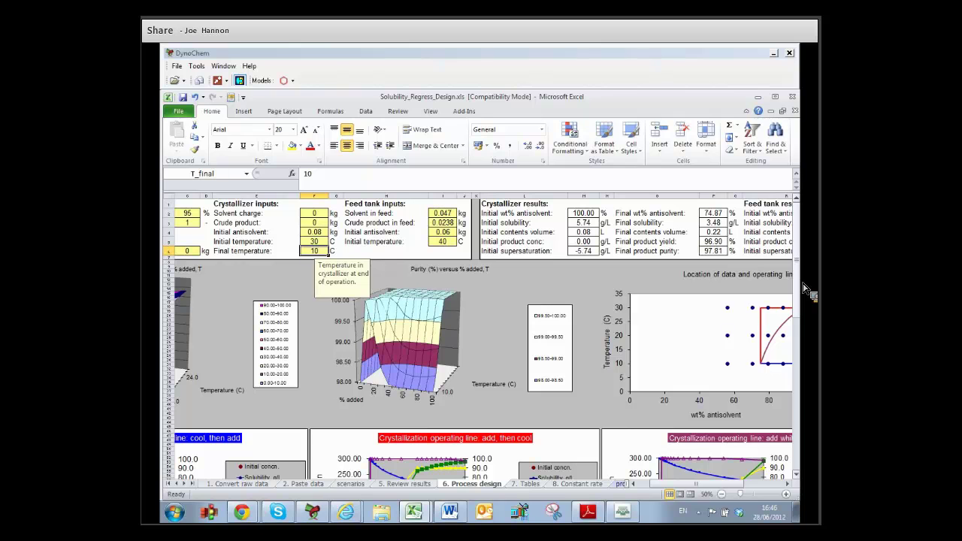
pyautogui.write('12')
pyautogui.press('Return')
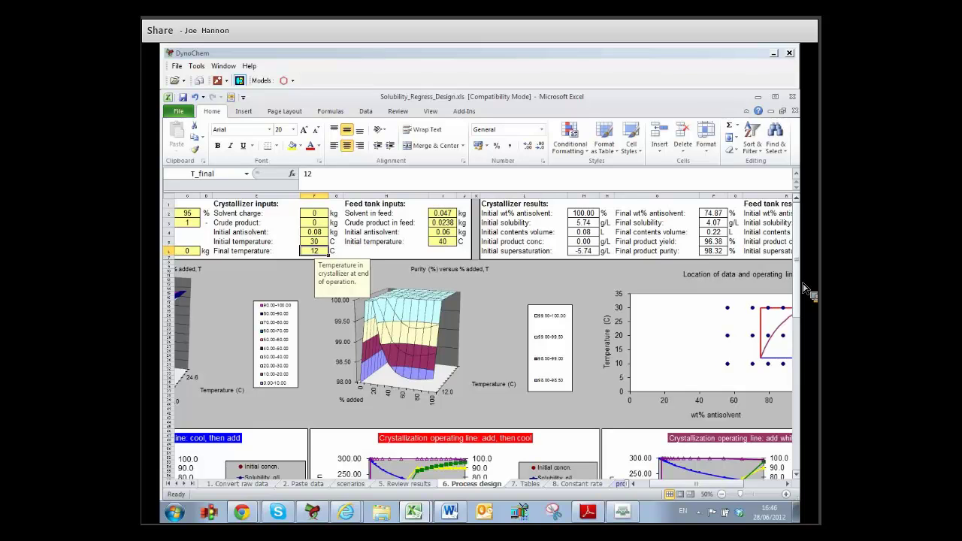
pyautogui.click(716, 253)
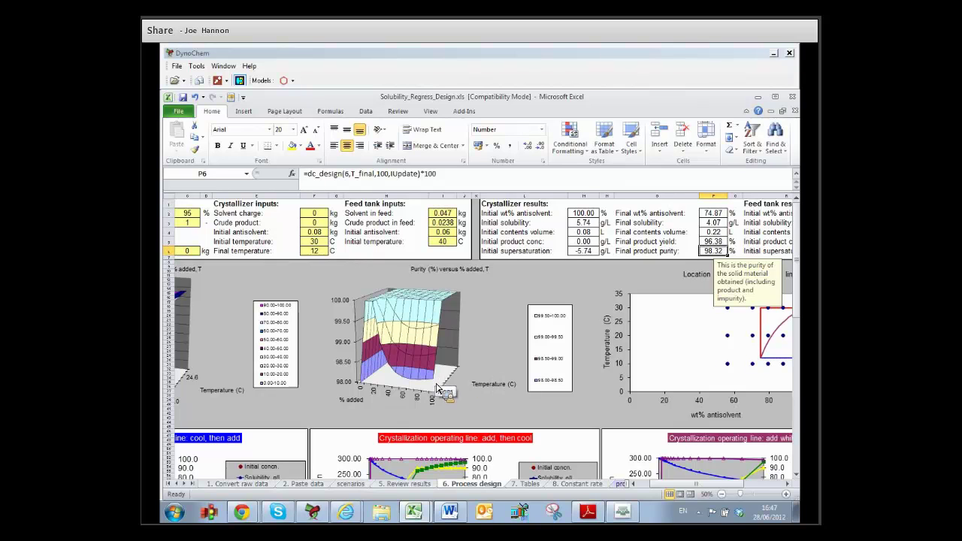
pyautogui.click(395, 243)
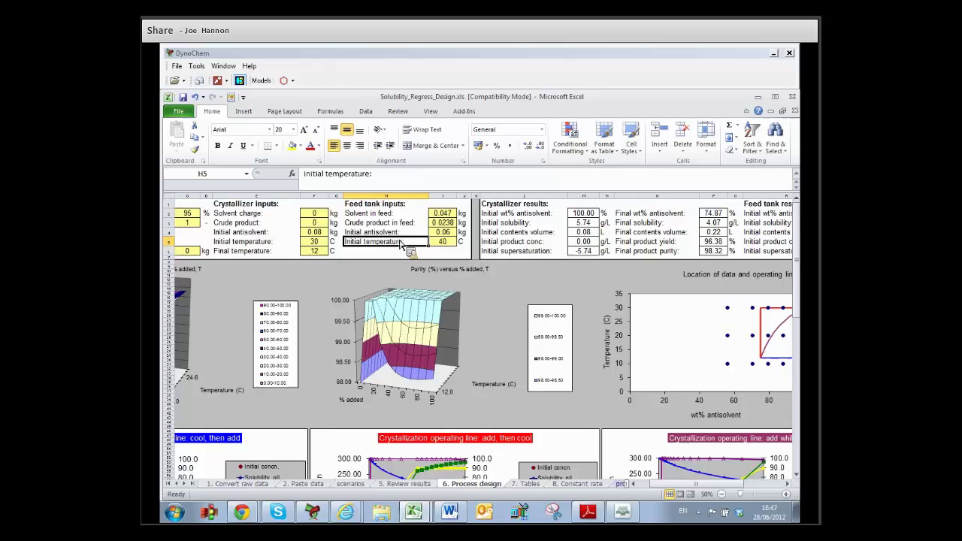
# Run Goal Seek to bring the final product purity in P6 to 99 by changing the crystallizer's final temperature in F6.
pyautogui.click(318, 251)
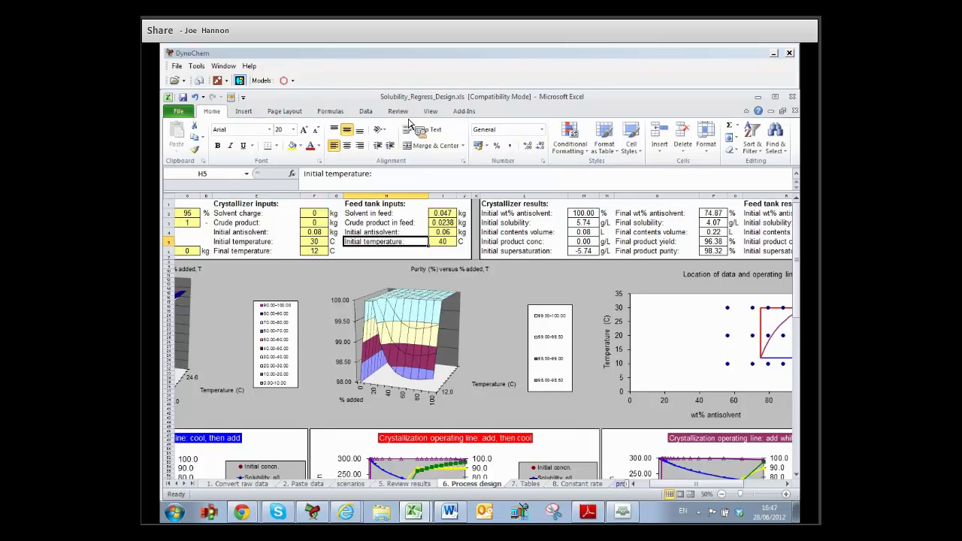
pyautogui.click(372, 113)
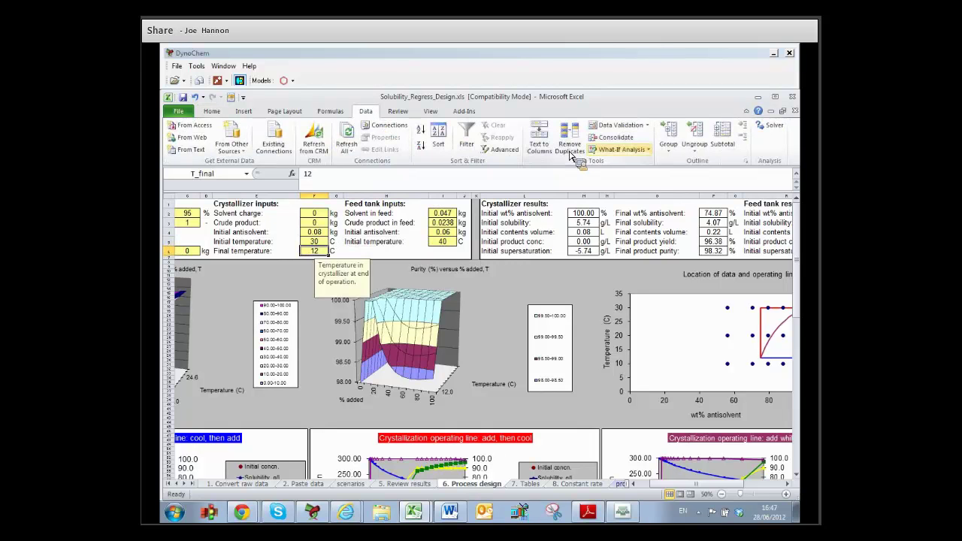
pyautogui.click(610, 150)
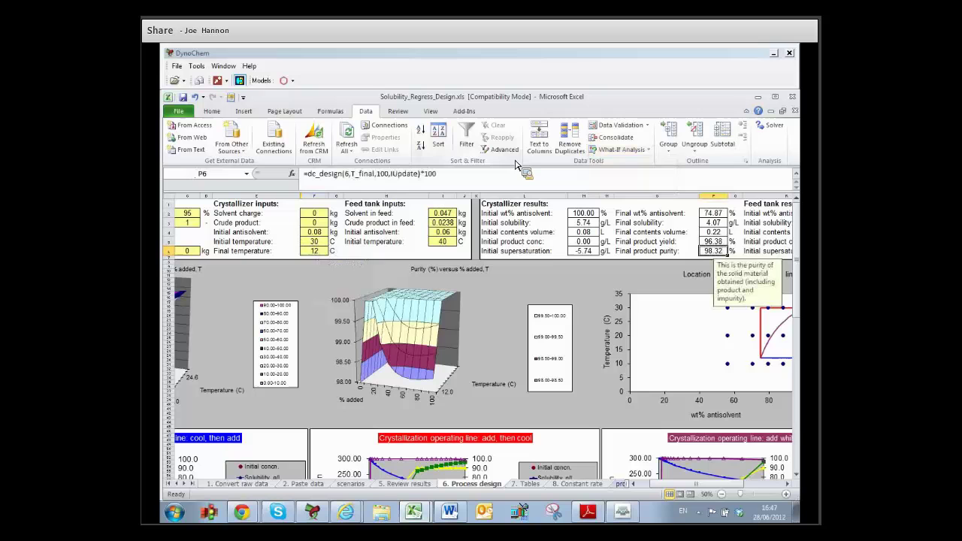
pyautogui.click(713, 252)
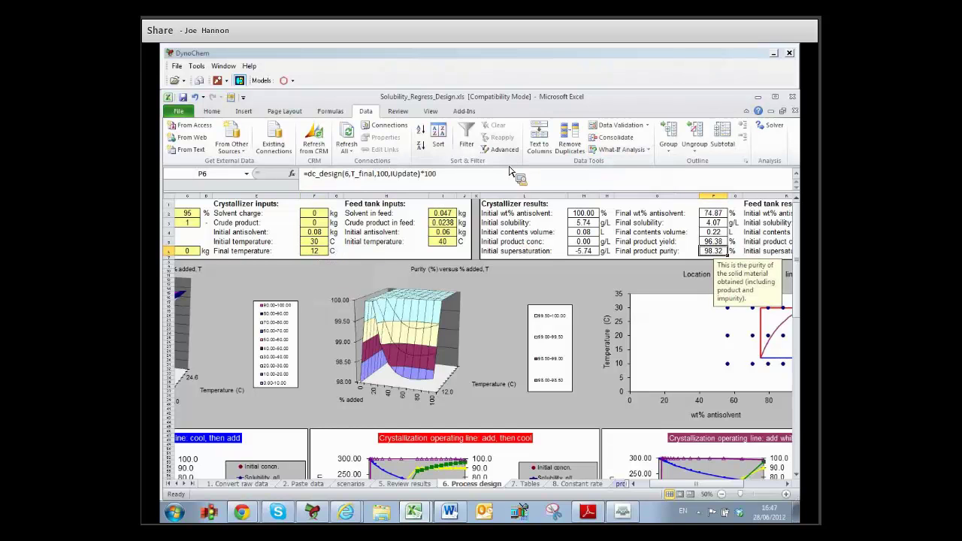
pyautogui.click(618, 148)
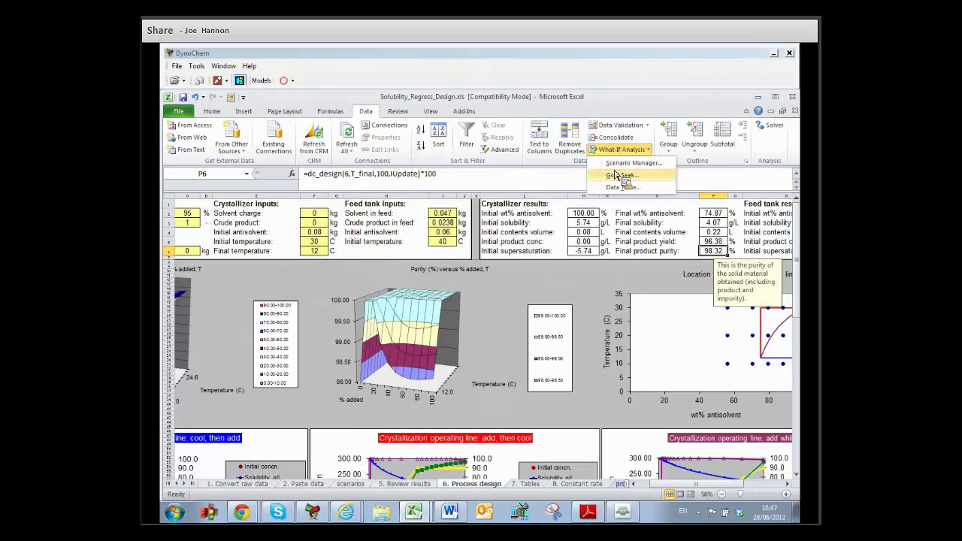
pyautogui.click(621, 174)
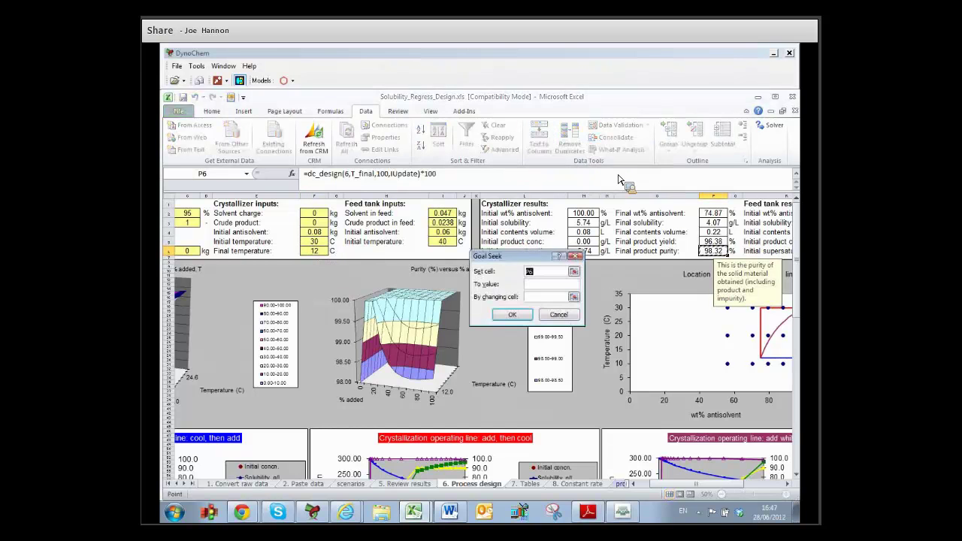
pyautogui.click(533, 286)
pyautogui.write('99')
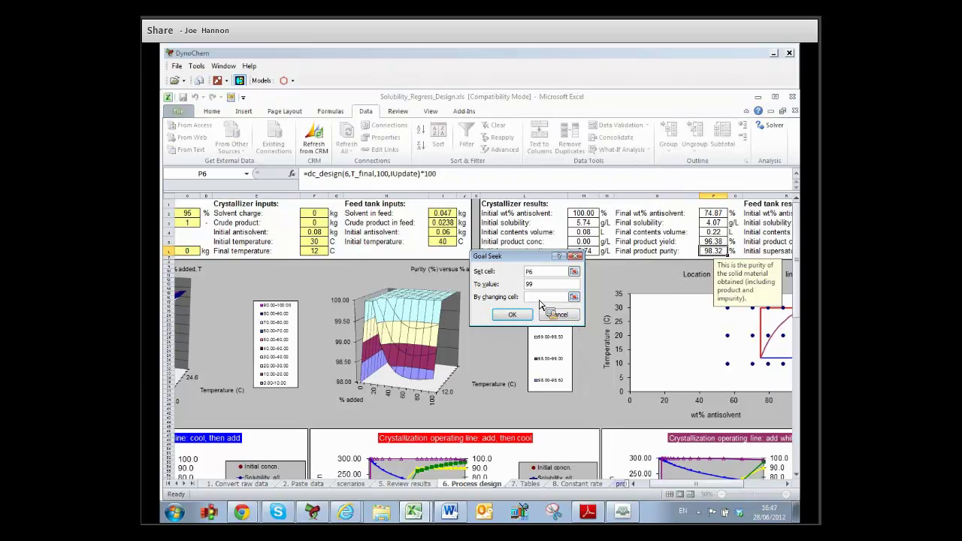
pyautogui.click(539, 300)
pyautogui.click(319, 252)
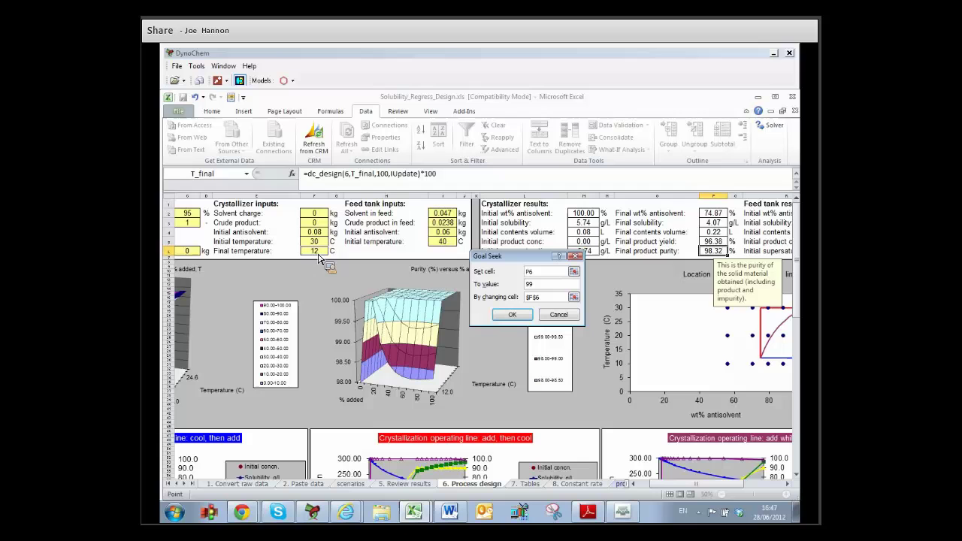
pyautogui.click(513, 315)
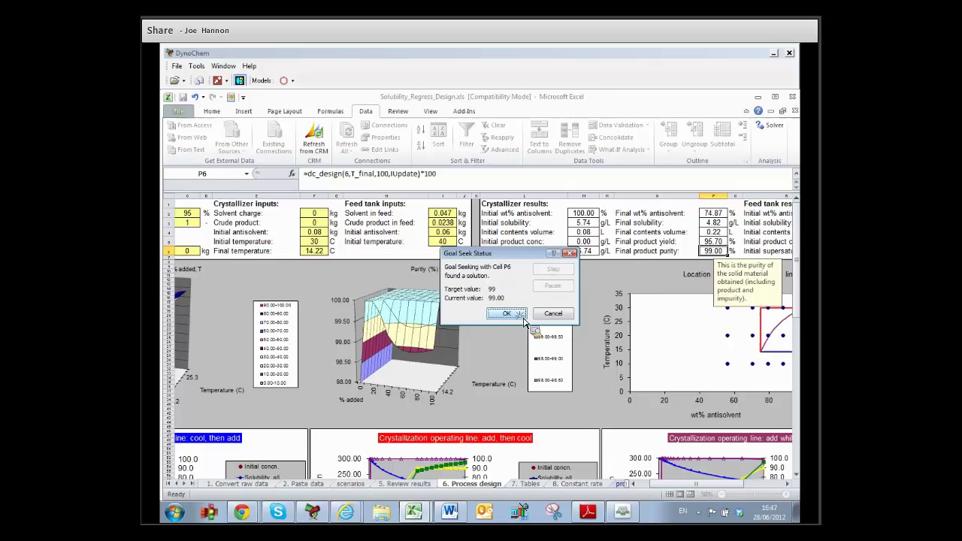
pyautogui.press('Return')
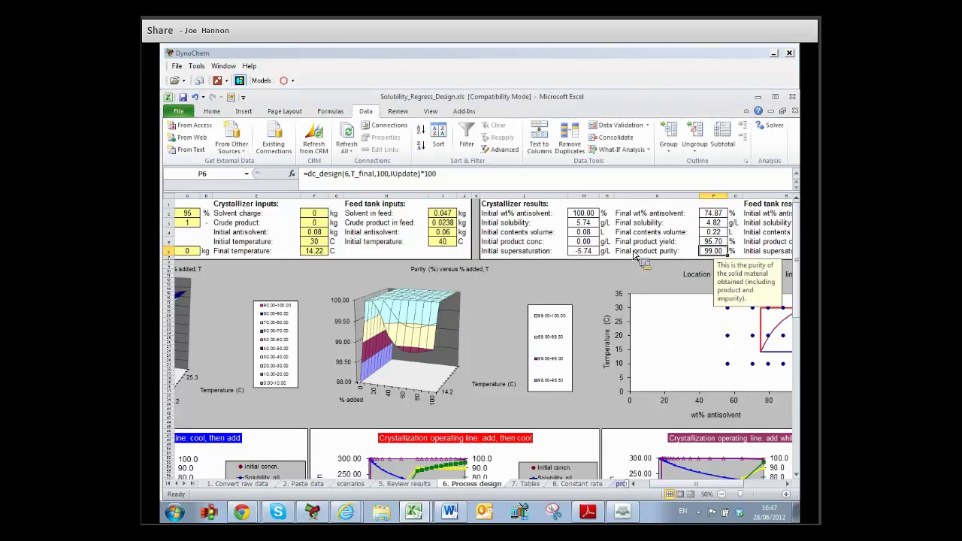
# Inspect the crystallizer's final temperature and the final product purity and yield.
pyautogui.click(324, 252)
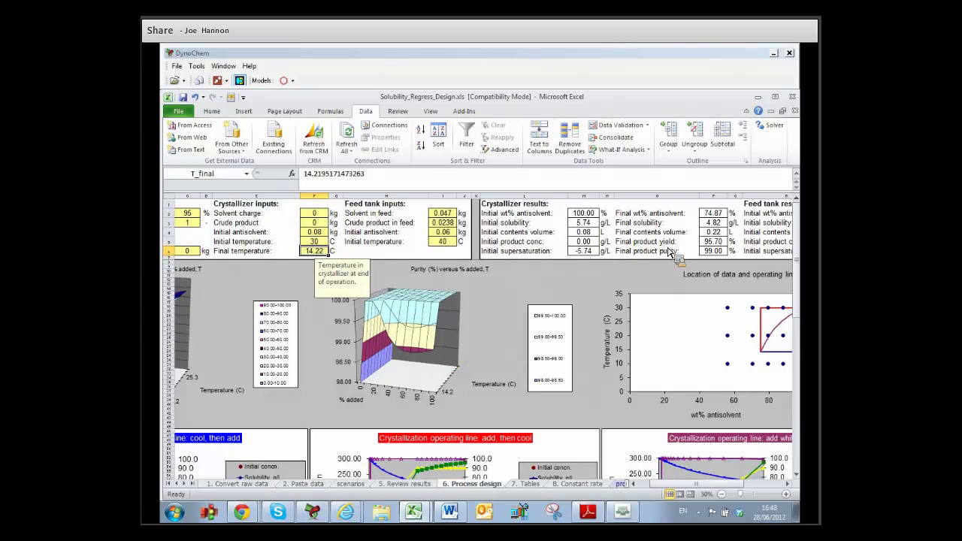
pyautogui.click(714, 251)
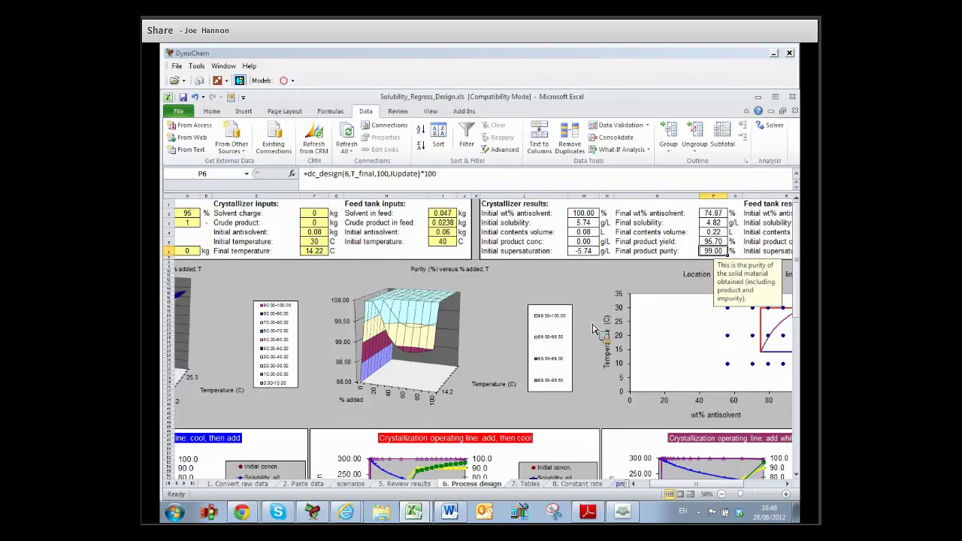
pyautogui.press('Up')
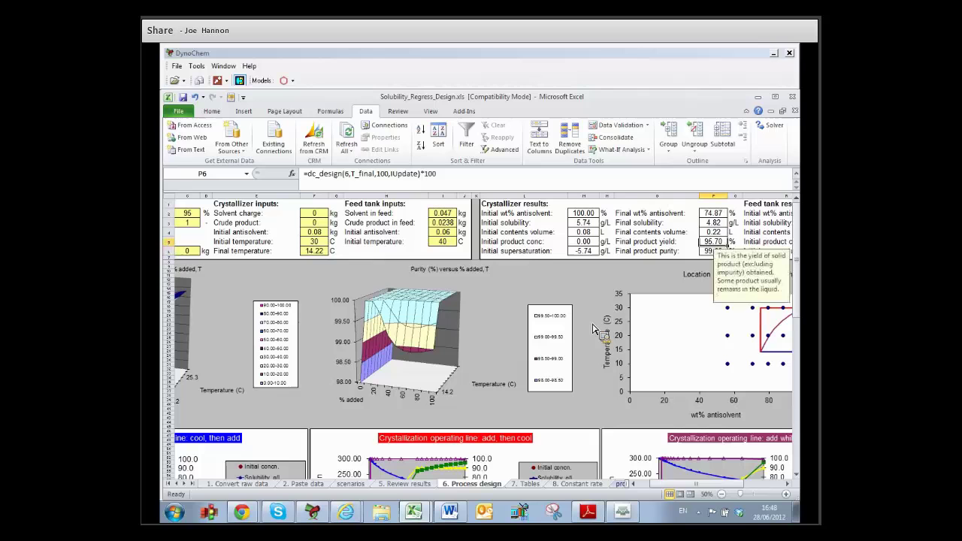